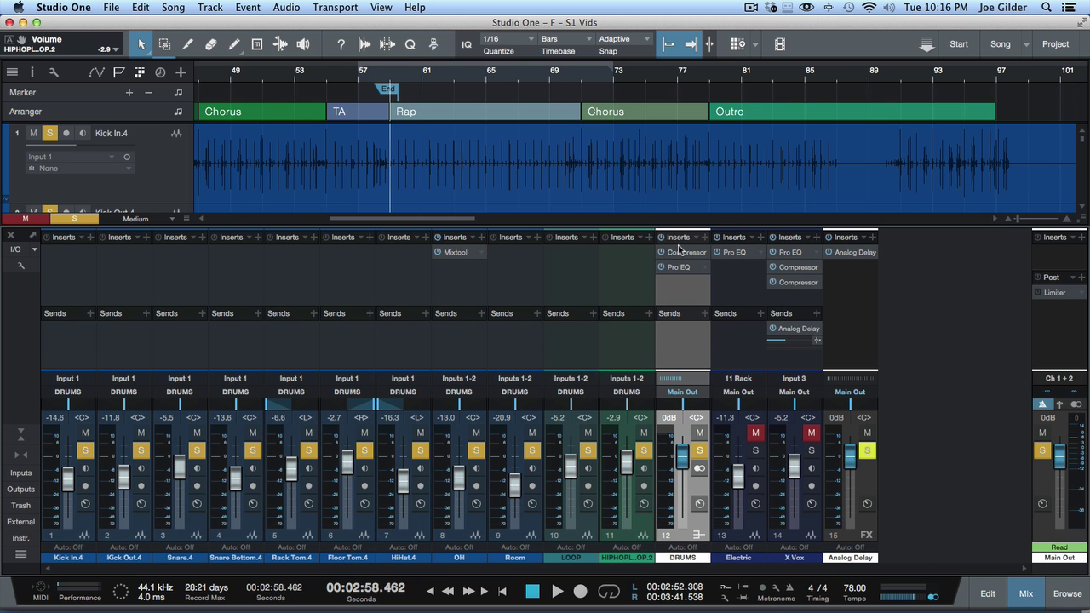
# Open the Compressor insert on the DRUMS channel and reposition its window.
pyautogui.click(681, 252)
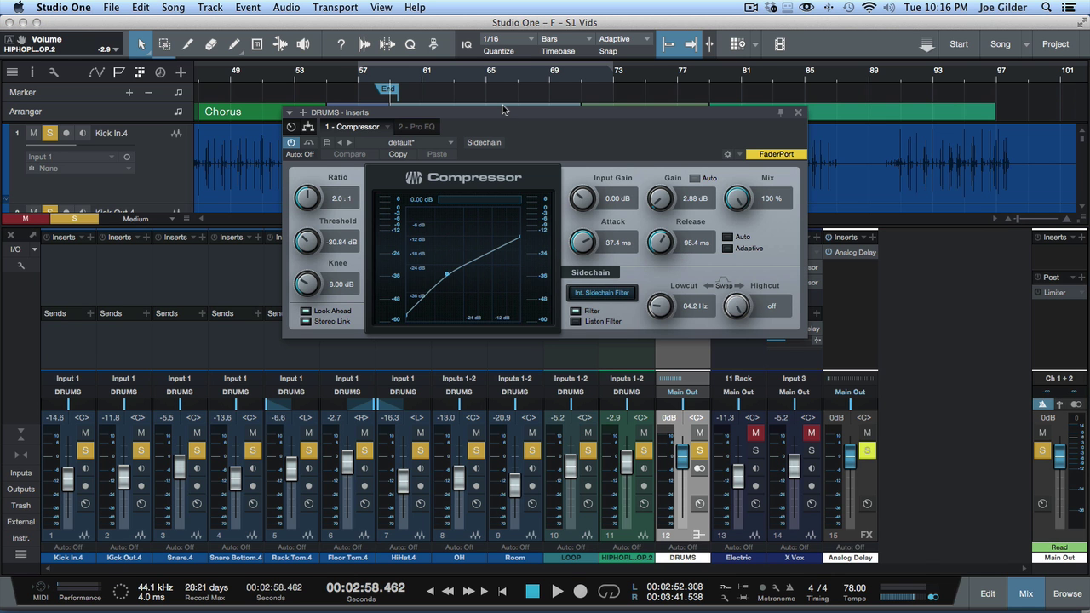
pyautogui.moveTo(502, 109); pyautogui.dragTo(523, 127)
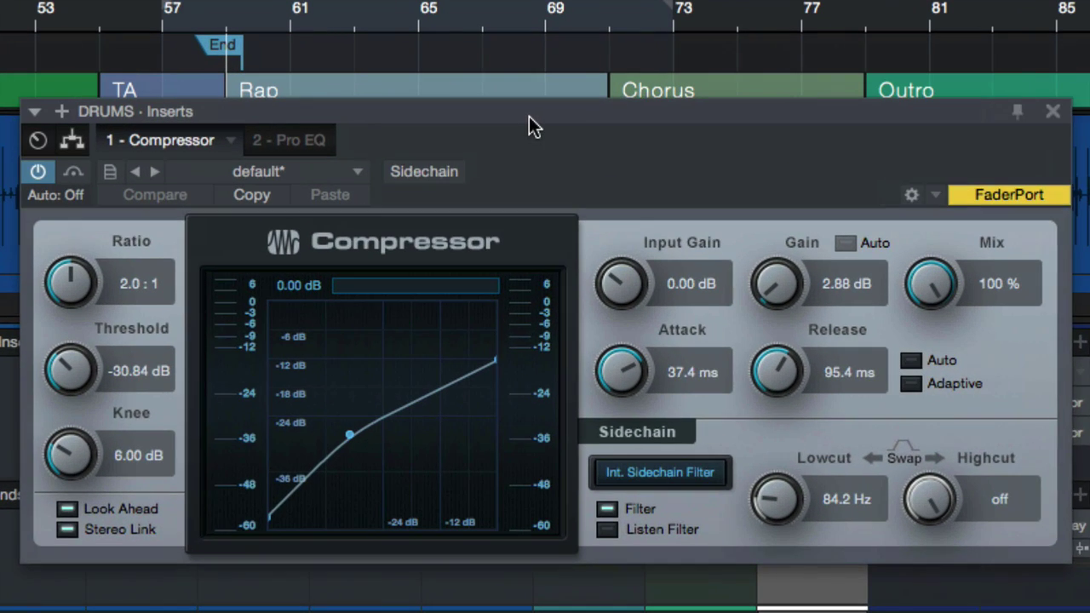
pyautogui.moveTo(529, 117); pyautogui.dragTo(550, 116)
# Switch between the Compressor and Pro EQ on the DRUMS channel to view each insert's settings.
pyautogui.click(282, 140)
pyautogui.click(214, 140)
pyautogui.click(288, 141)
pyautogui.click(213, 141)
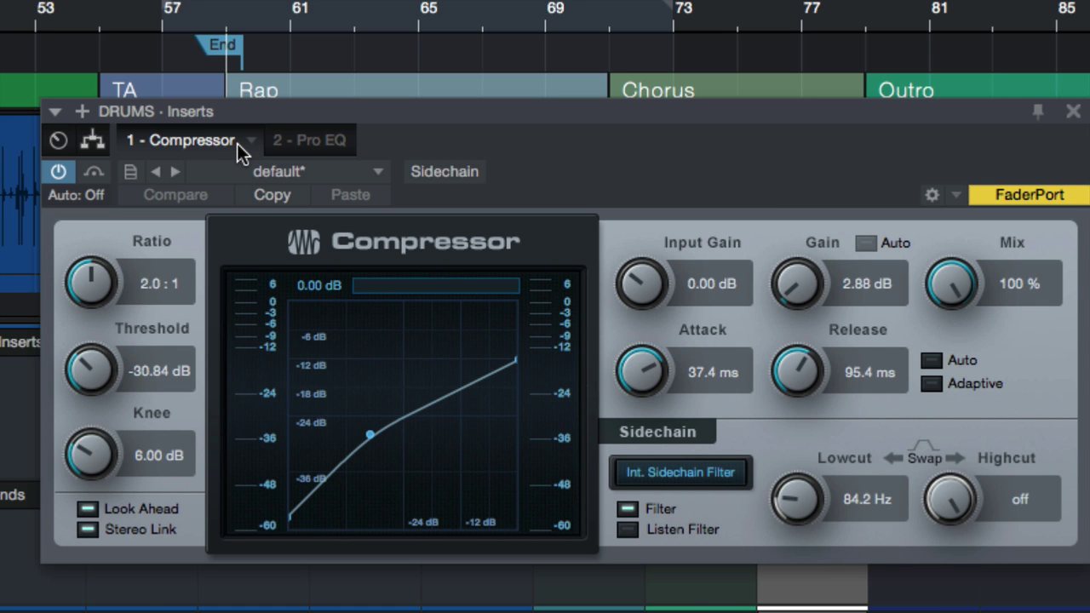
pyautogui.click(300, 141)
pyautogui.click(217, 142)
# Show the routing view of the DRUMS inserts and inspect the Compressor, the Pro EQ and the list of available effects.
pyautogui.click(92, 141)
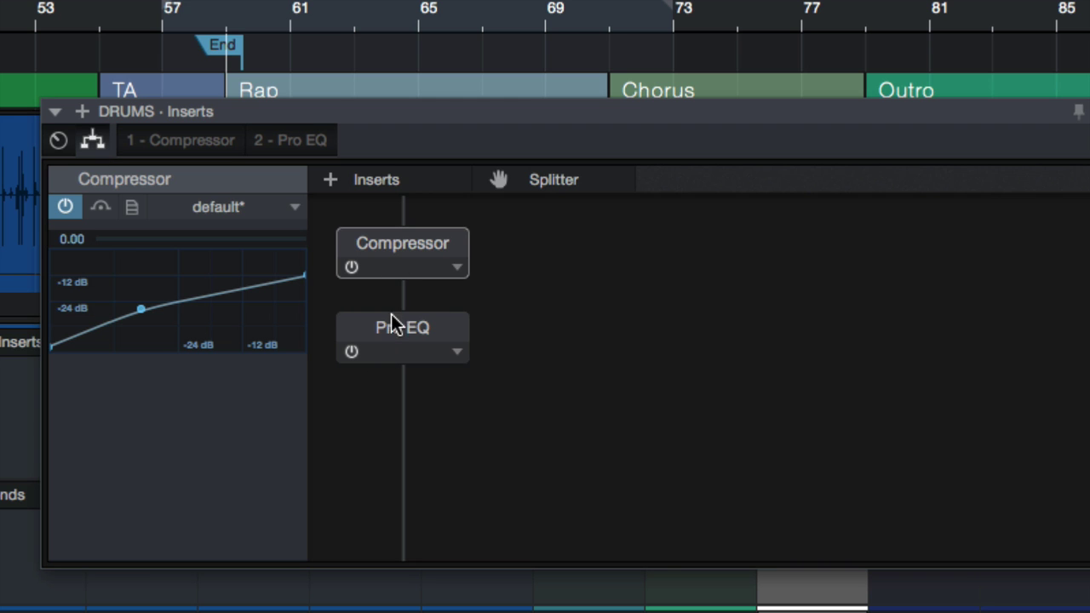
pyautogui.click(391, 342)
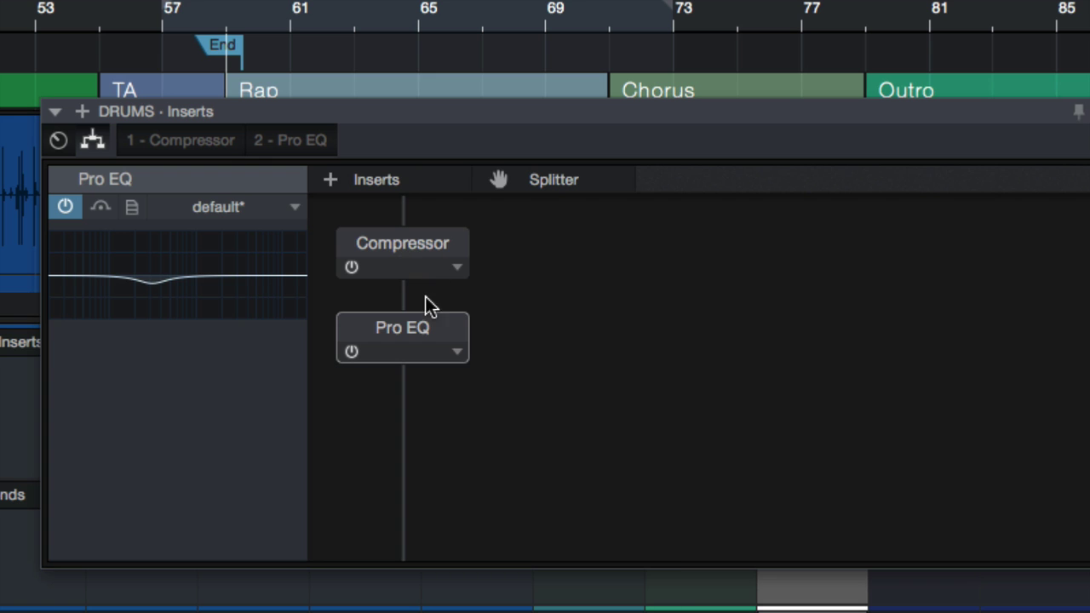
pyautogui.click(415, 253)
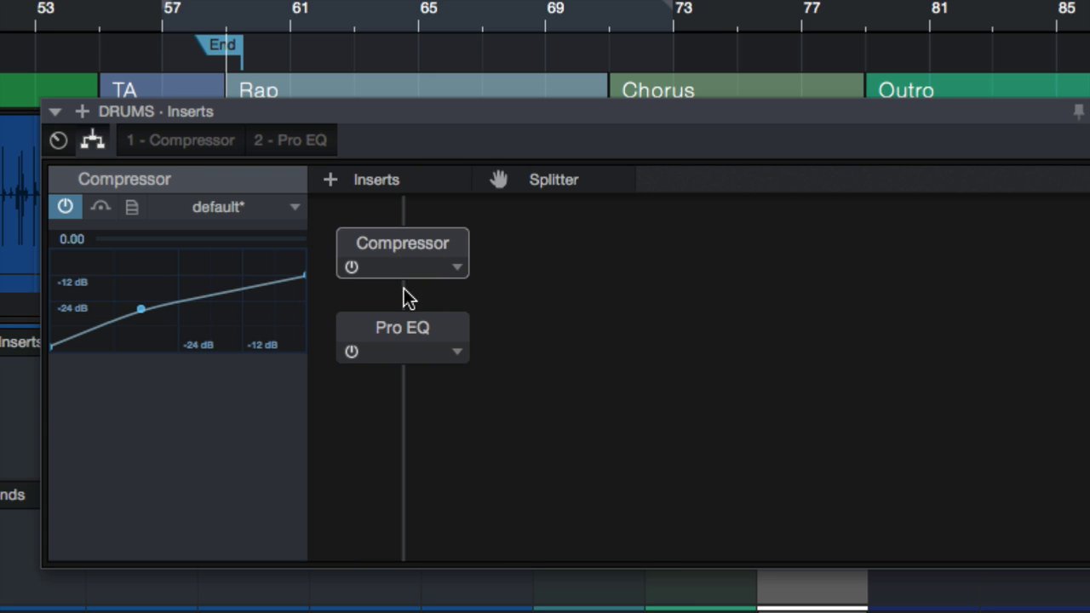
pyautogui.click(394, 321)
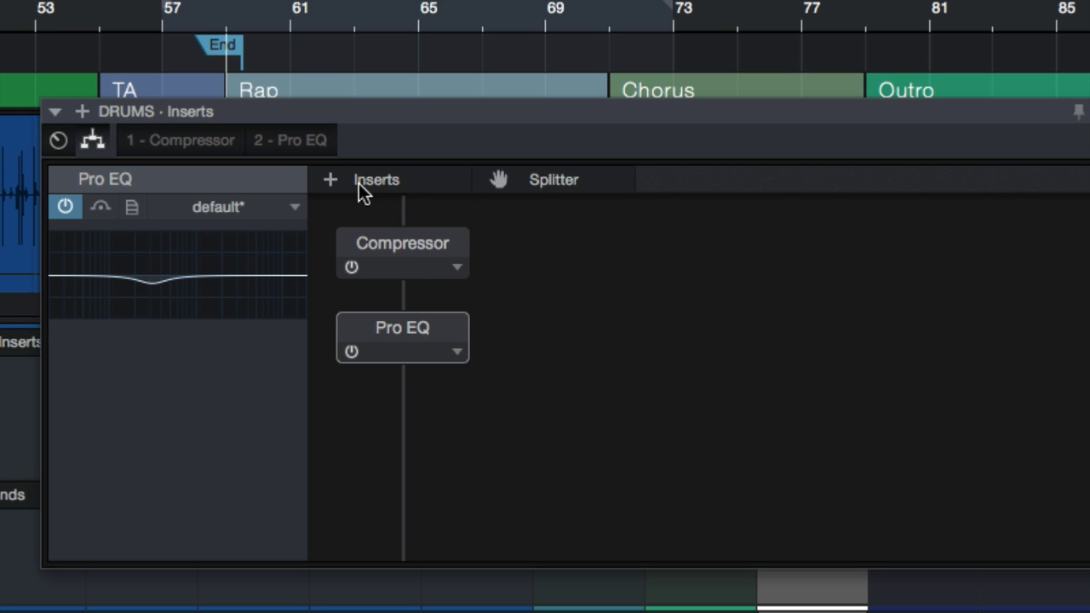
pyautogui.click(331, 187)
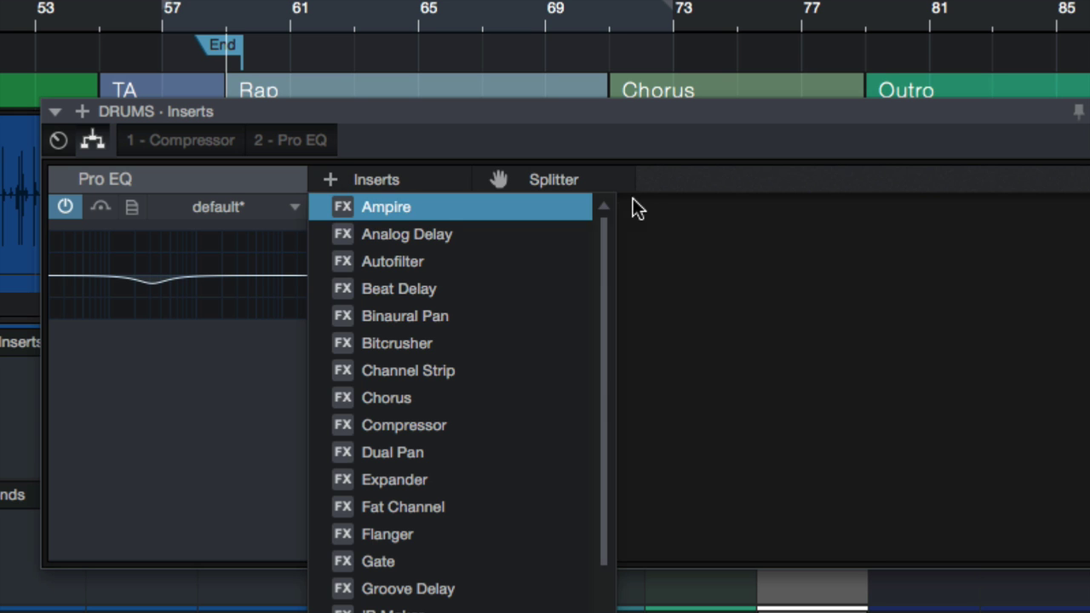
pyautogui.click(696, 272)
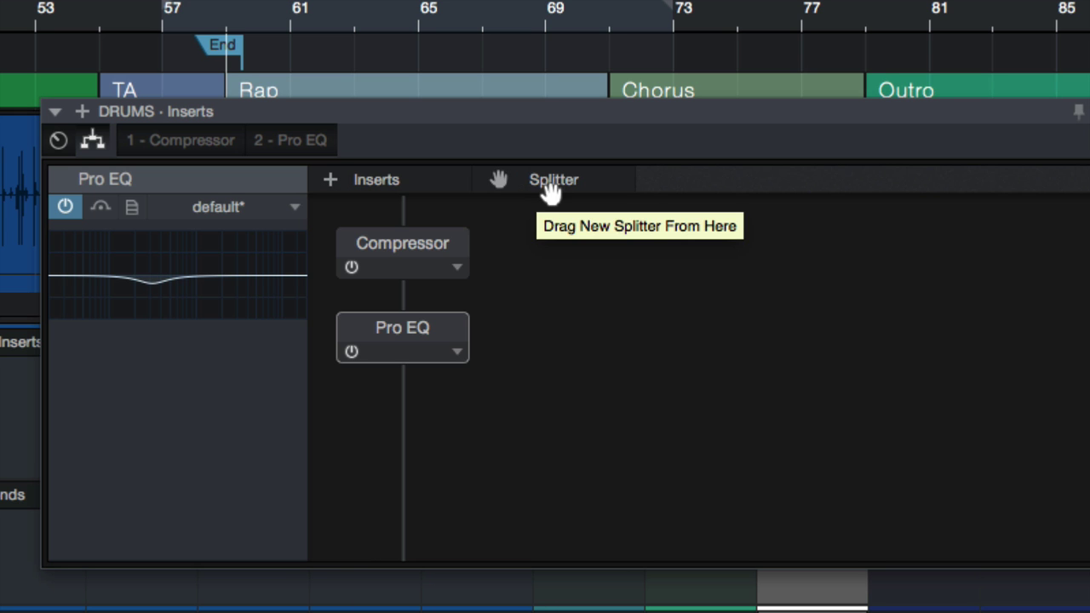
# Add a splitter ahead of the Compressor and move the Pro EQ below the Compressor in the same branch.
pyautogui.moveTo(555, 189); pyautogui.dragTo(421, 206)
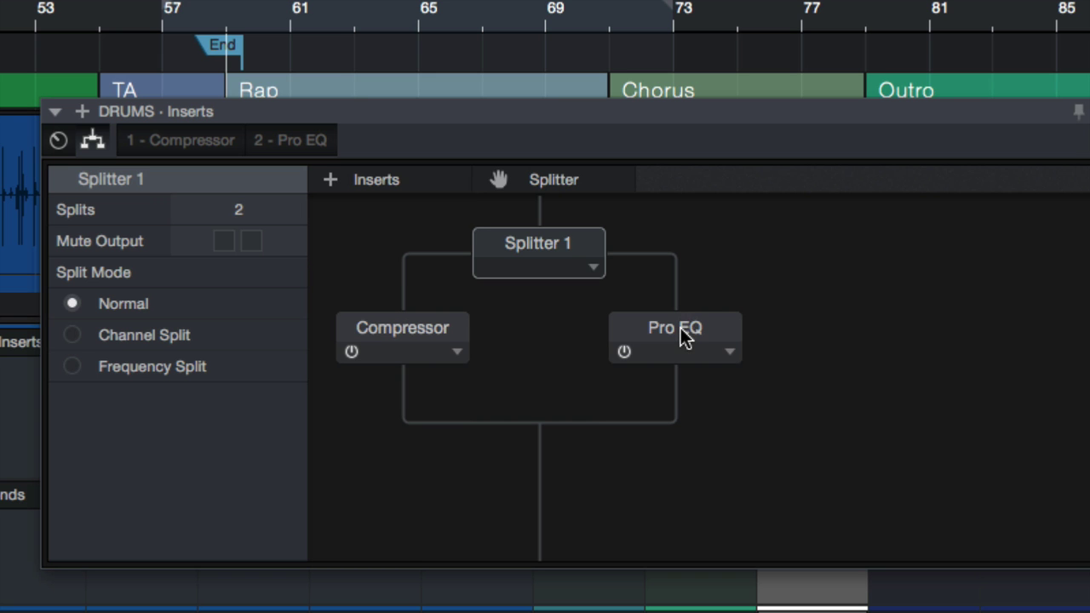
pyautogui.moveTo(686, 340); pyautogui.dragTo(424, 382)
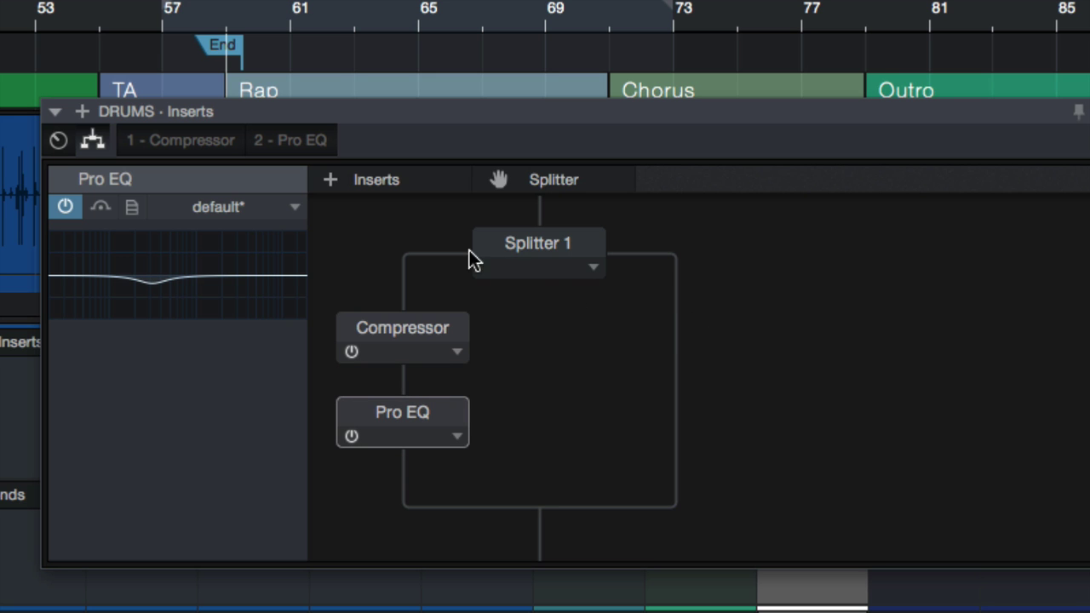
pyautogui.click(564, 255)
# Insert a second splitter at the start of the chain and colour it teal.
pyautogui.moveTo(542, 194); pyautogui.dragTo(544, 223)
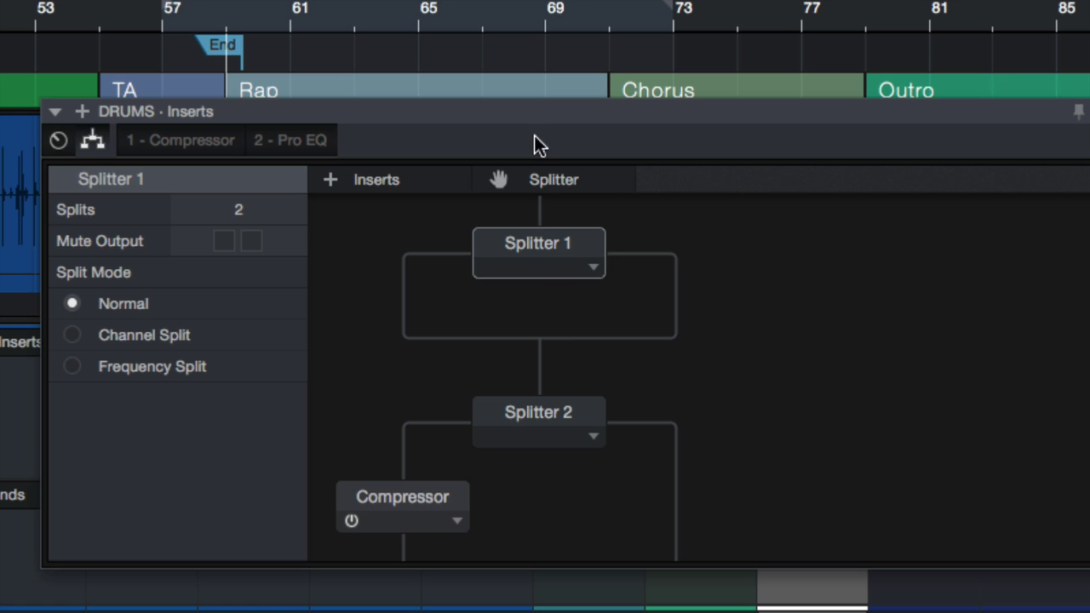
pyautogui.click(545, 272)
pyautogui.click(576, 330)
pyautogui.click(568, 266)
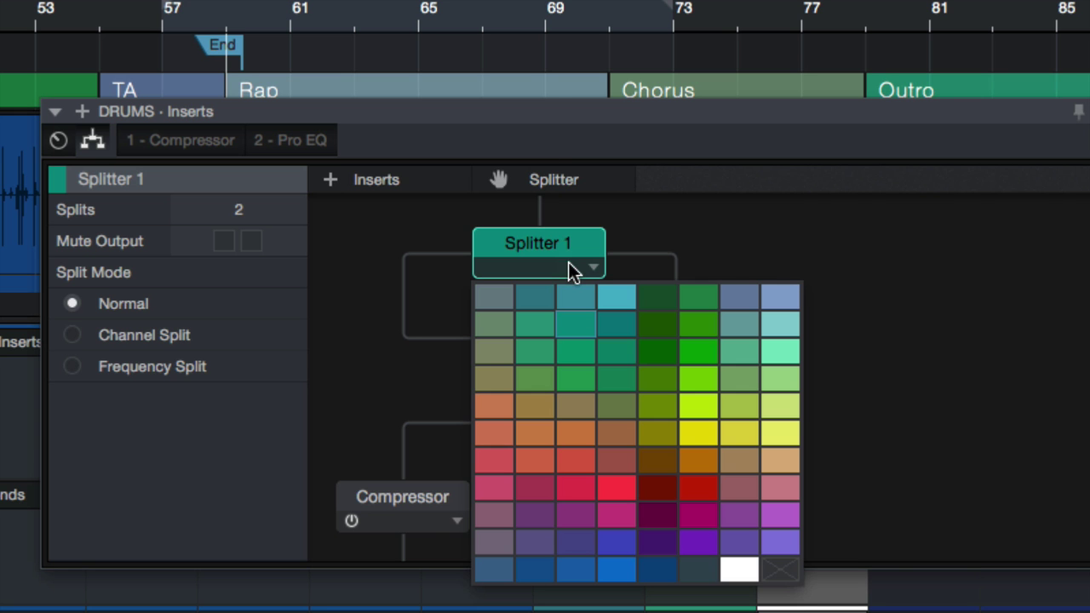
pyautogui.click(600, 267)
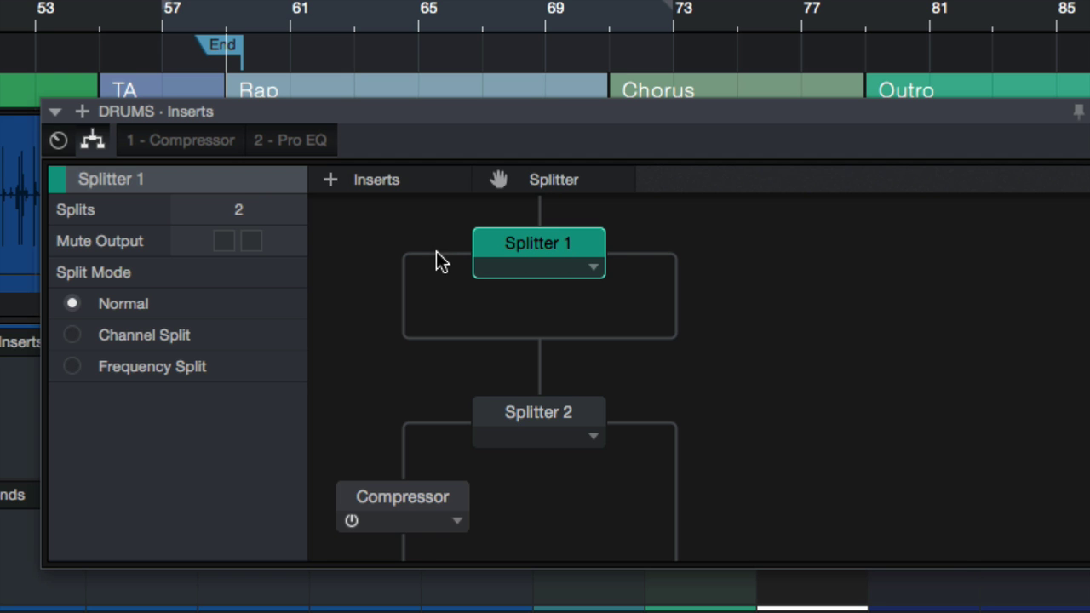
# Remove the teal splitter from the start of the chain.
pyautogui.click(589, 272)
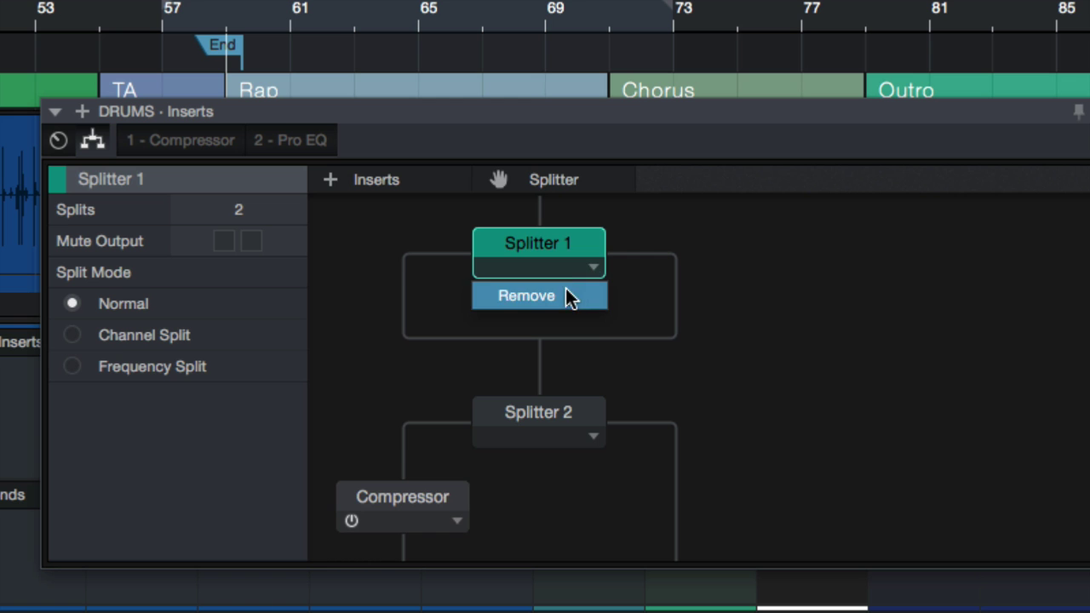
pyautogui.click(567, 297)
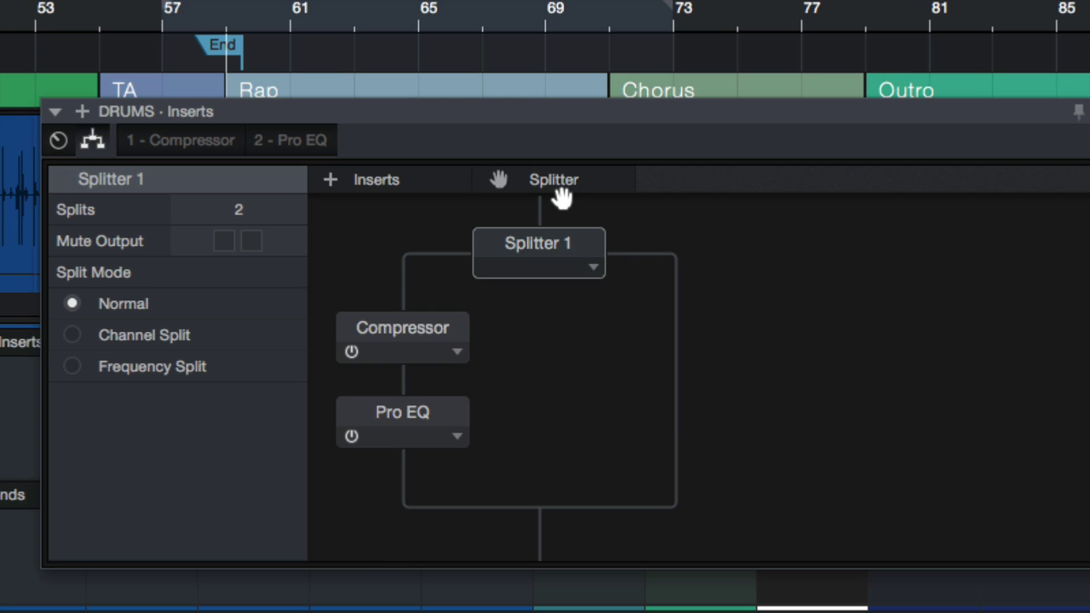
# Nest another splitter in the empty branch of Splitter 1 and remove it again.
pyautogui.moveTo(551, 184); pyautogui.dragTo(668, 291)
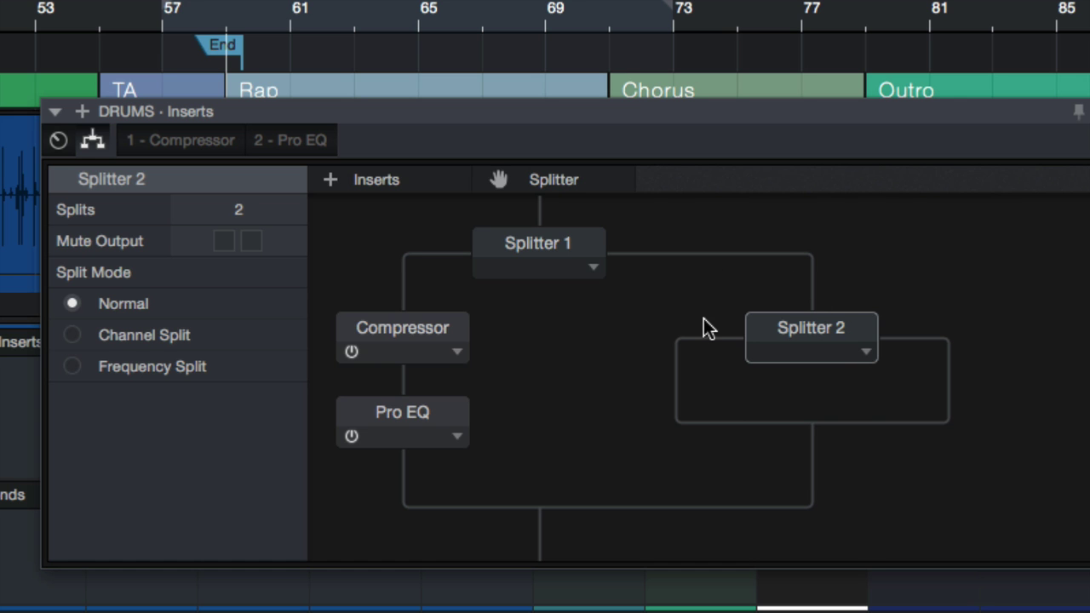
pyautogui.click(867, 351)
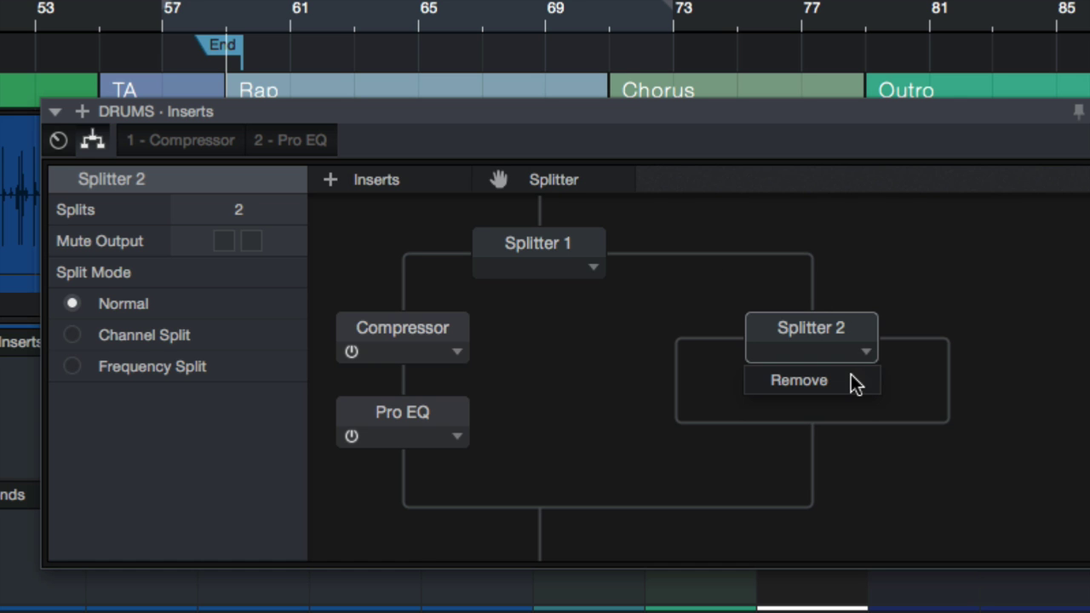
pyautogui.click(854, 383)
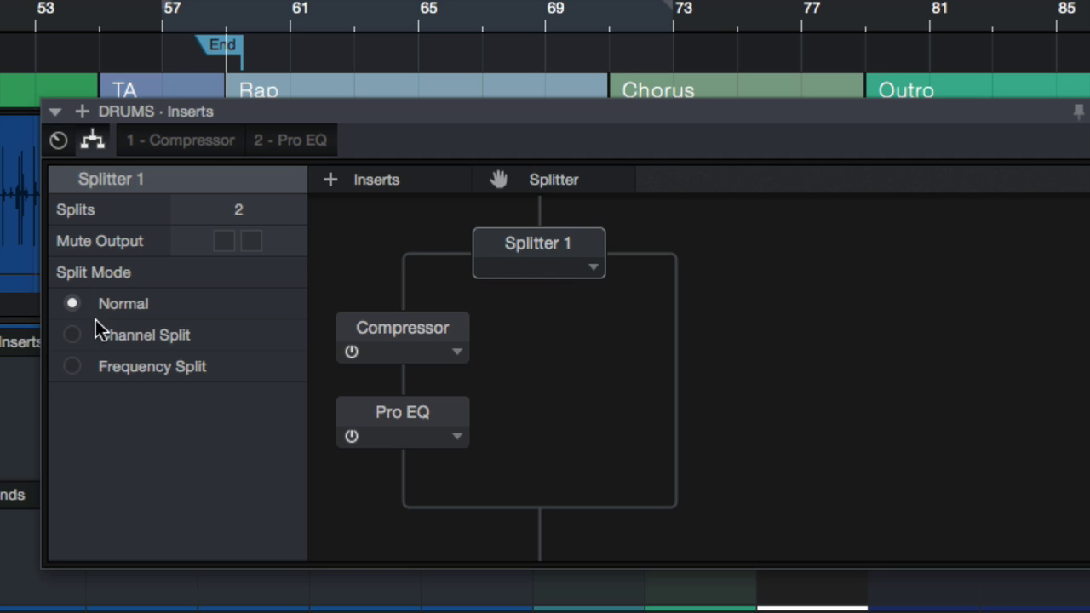
# Try Splitter 1 with 3 and 5 splits, and return it to 2 splits.
pyautogui.doubleClick(242, 213)
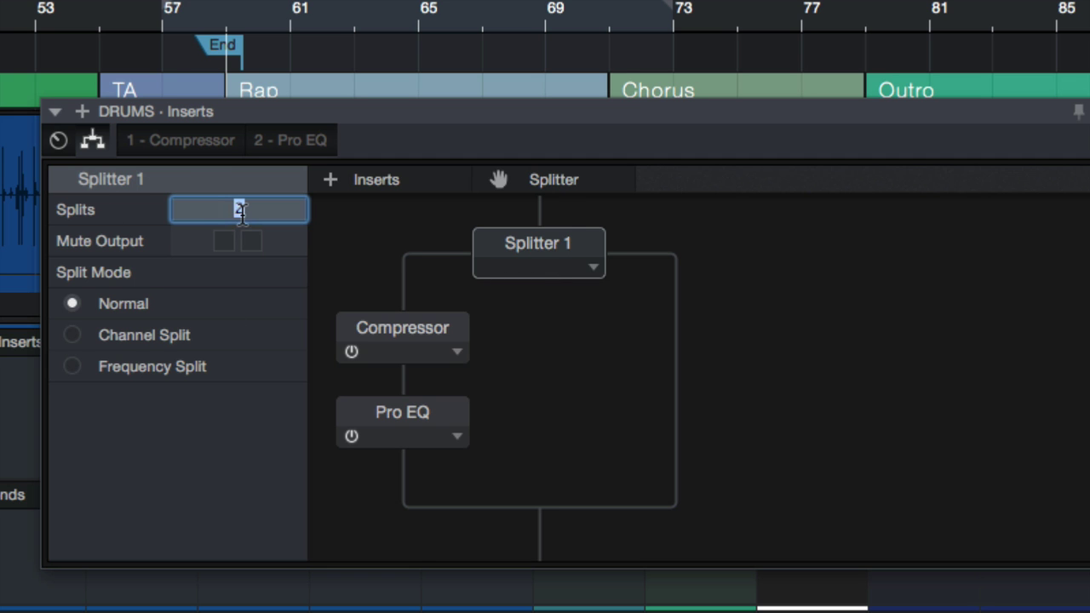
pyautogui.write('3')
pyautogui.press('Return')
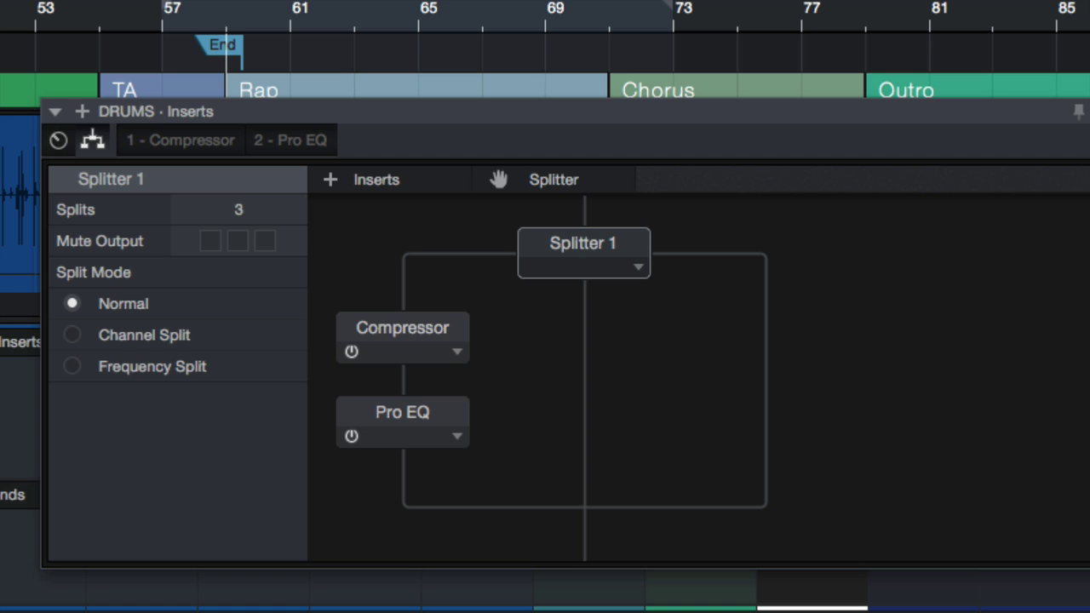
pyautogui.doubleClick(236, 209)
pyautogui.write('5')
pyautogui.press('Return')
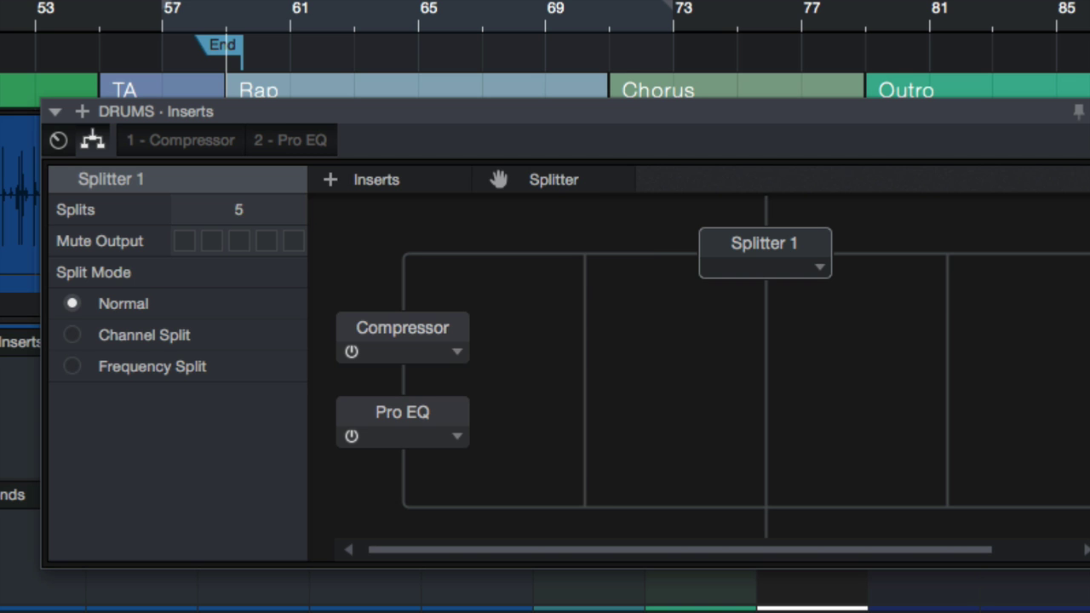
pyautogui.doubleClick(242, 213)
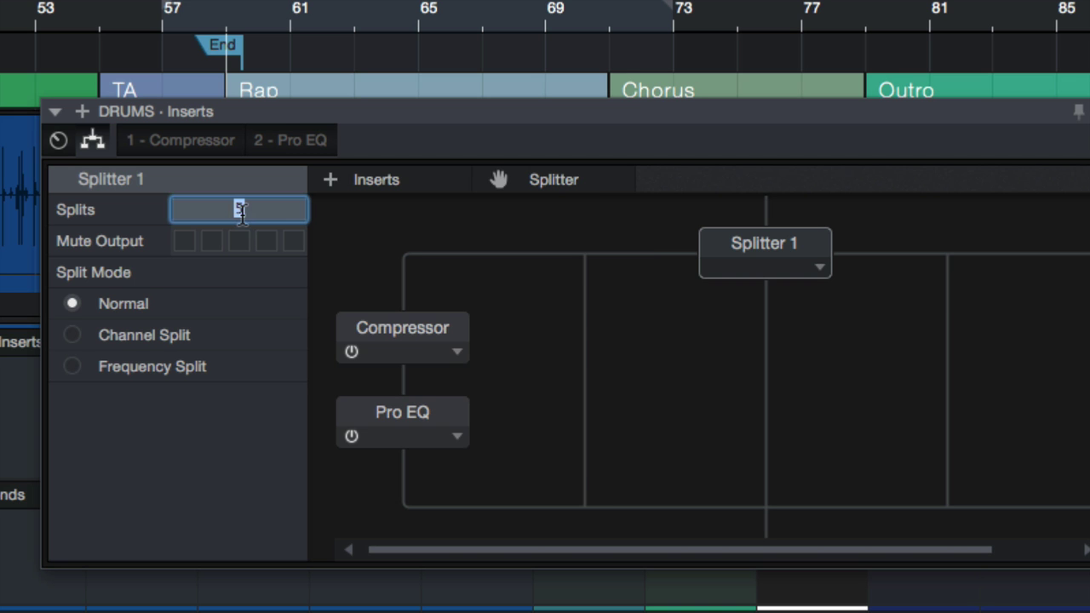
pyautogui.write('2')
pyautogui.press('Return')
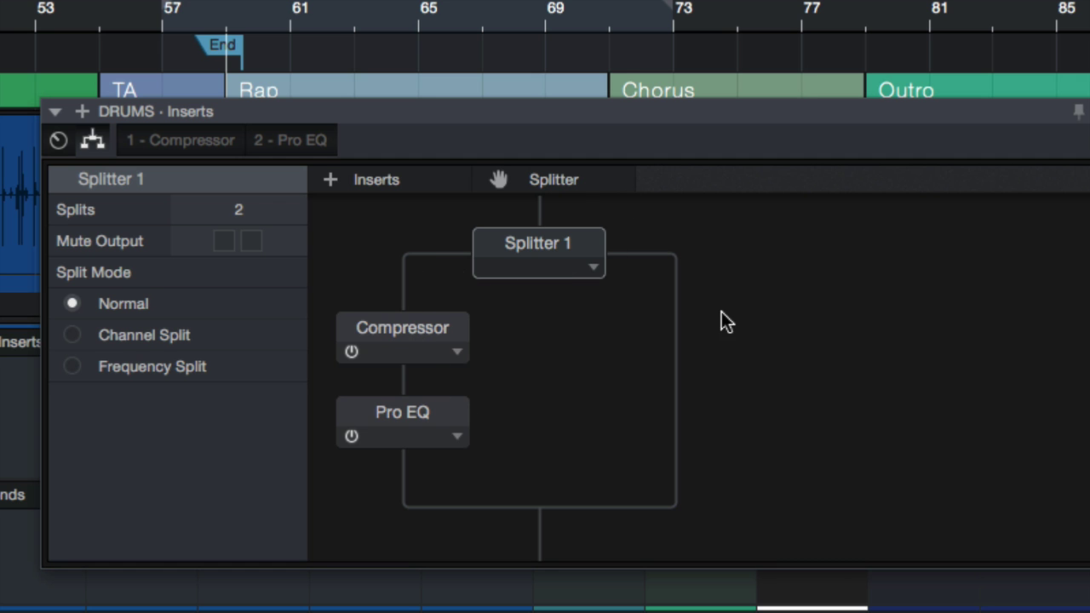
# View the Compressor's full controls, including its Mix setting, and return to the routing view.
pyautogui.doubleClick(425, 328)
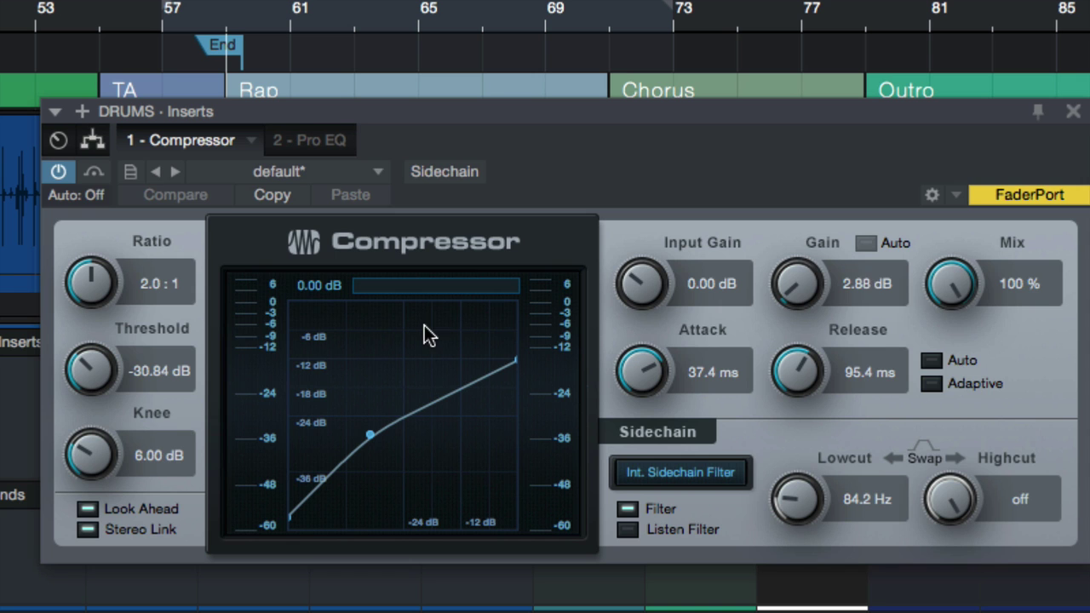
pyautogui.moveTo(942, 283); pyautogui.dragTo(932, 103)
pyautogui.click(93, 140)
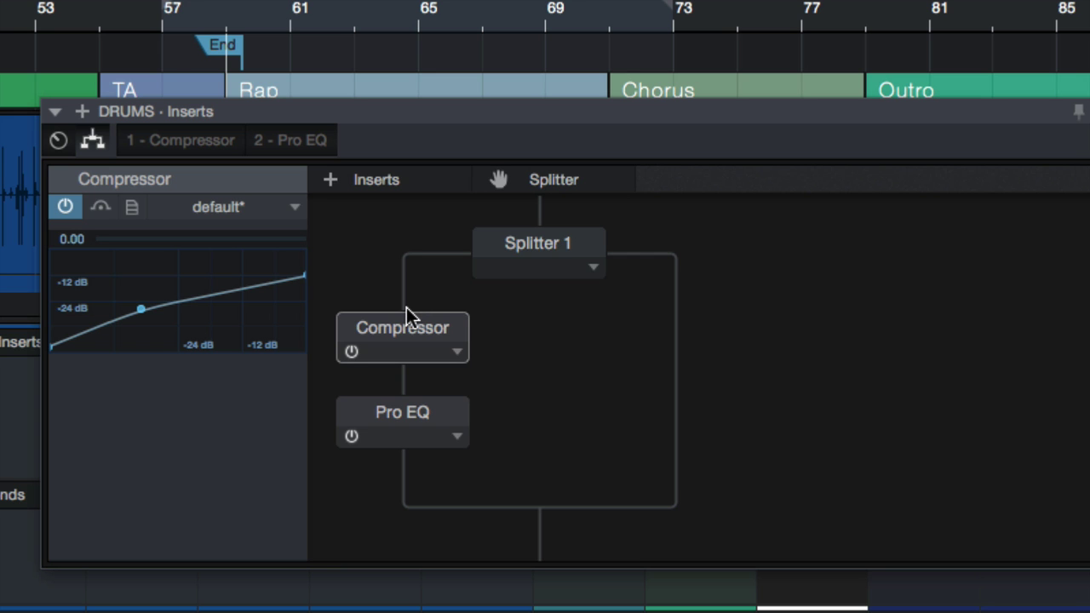
# Try to rearrange the Compressor and Pro EQ within their branch of the splitter.
pyautogui.moveTo(409, 417)
pyautogui.mouseDown()
pyautogui.moveTo(669, 370)
pyautogui.moveTo(539, 485)
pyautogui.moveTo(593, 163)
pyautogui.moveTo(545, 214)
pyautogui.moveTo(657, 431)
pyautogui.moveTo(540, 533)
pyautogui.moveTo(536, 553)
pyautogui.moveTo(454, 486)
pyautogui.moveTo(418, 476)
pyautogui.moveTo(413, 438)
pyautogui.mouseUp()
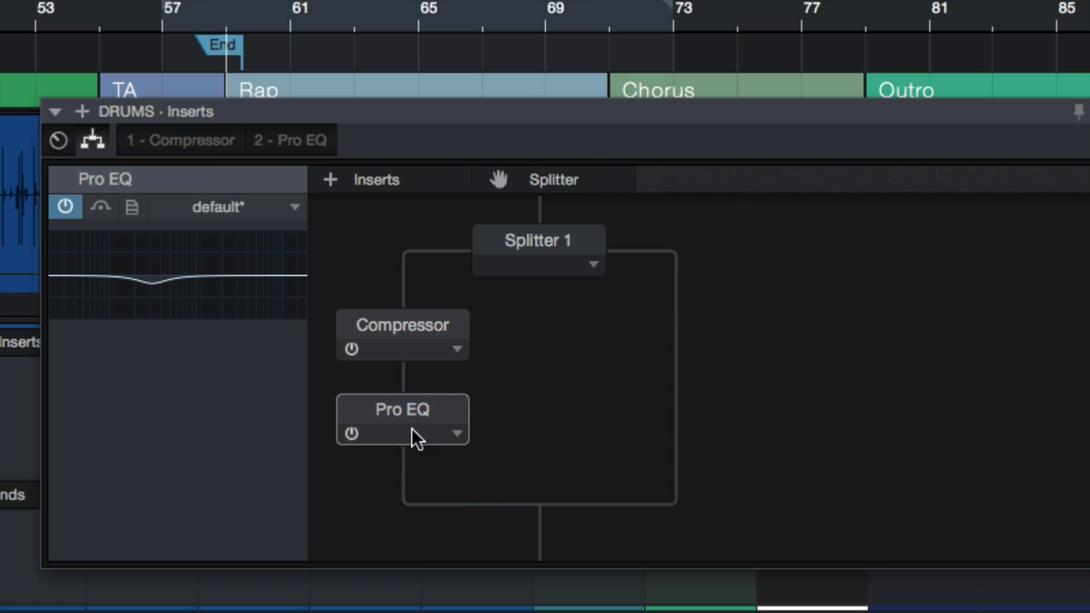
pyautogui.moveTo(421, 320); pyautogui.dragTo(390, 399)
# Set Splitter 1 to Frequency Split mode with 3 splits.
pyautogui.click(549, 247)
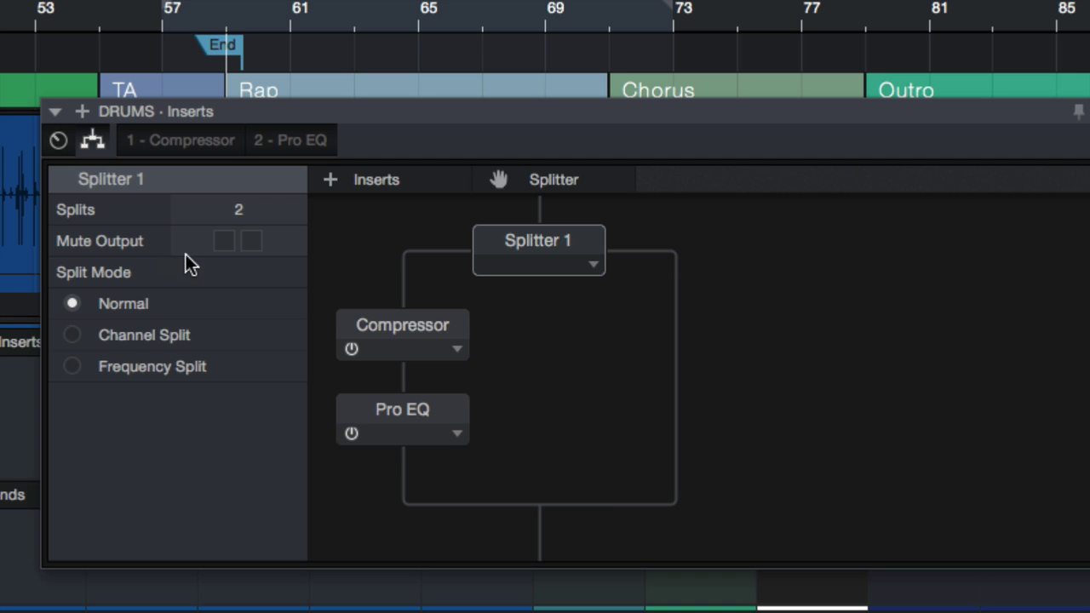
pyautogui.click(74, 335)
pyautogui.click(182, 367)
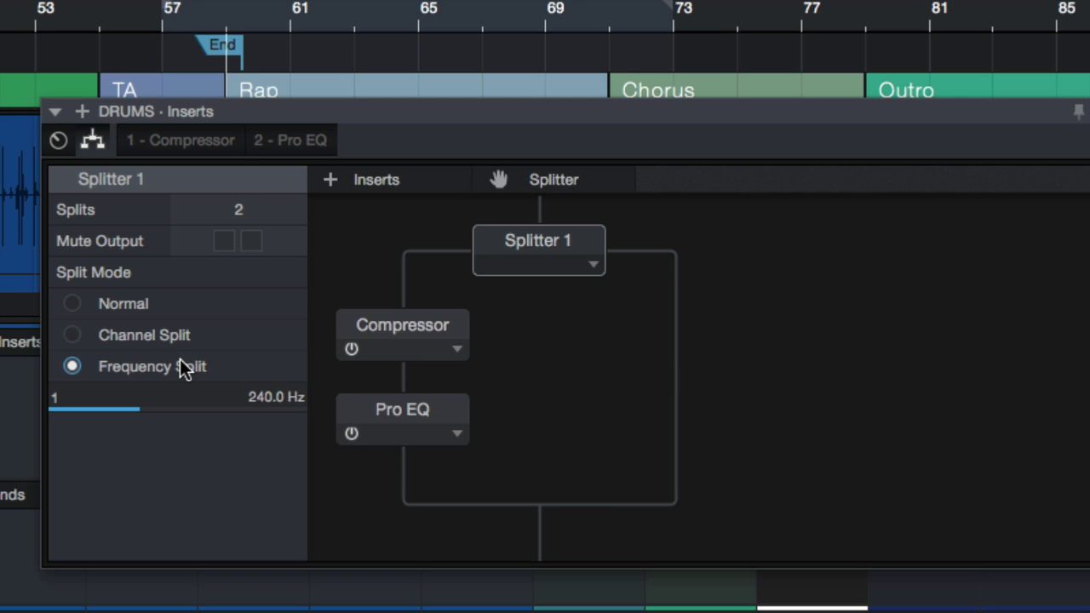
pyautogui.doubleClick(242, 209)
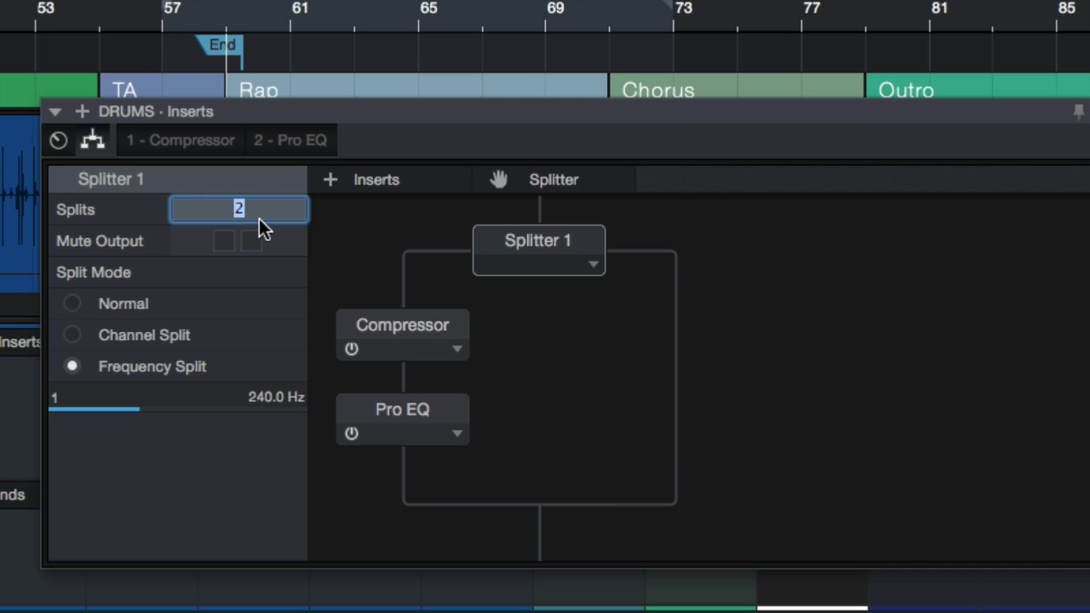
pyautogui.write('3')
pyautogui.press('Return')
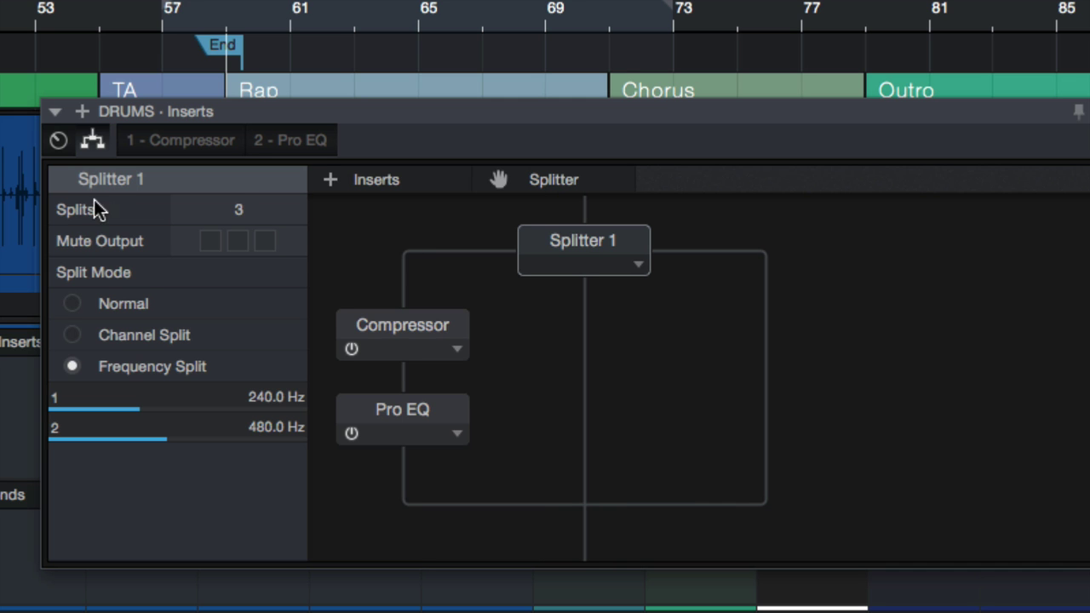
# Set the splitter's first crossover frequency to 160.8 Hz and the second to 3.04 kHz.
pyautogui.moveTo(146, 396); pyautogui.dragTo(123, 399)
pyautogui.moveTo(172, 434); pyautogui.dragTo(240, 435)
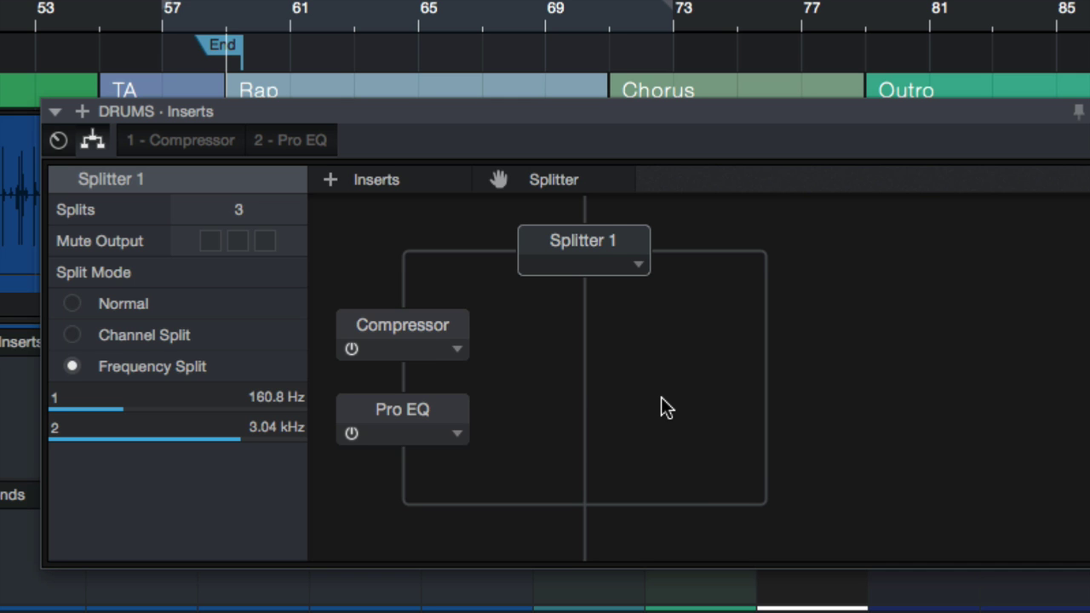
# Mute all three outputs of Splitter 1.
pyautogui.click(400, 343)
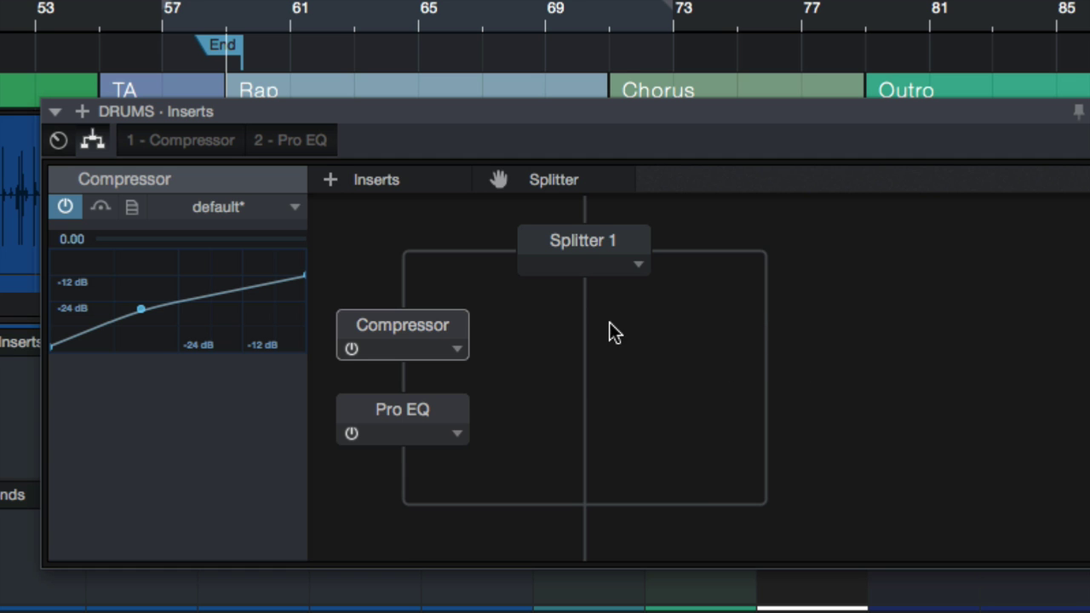
pyautogui.click(586, 250)
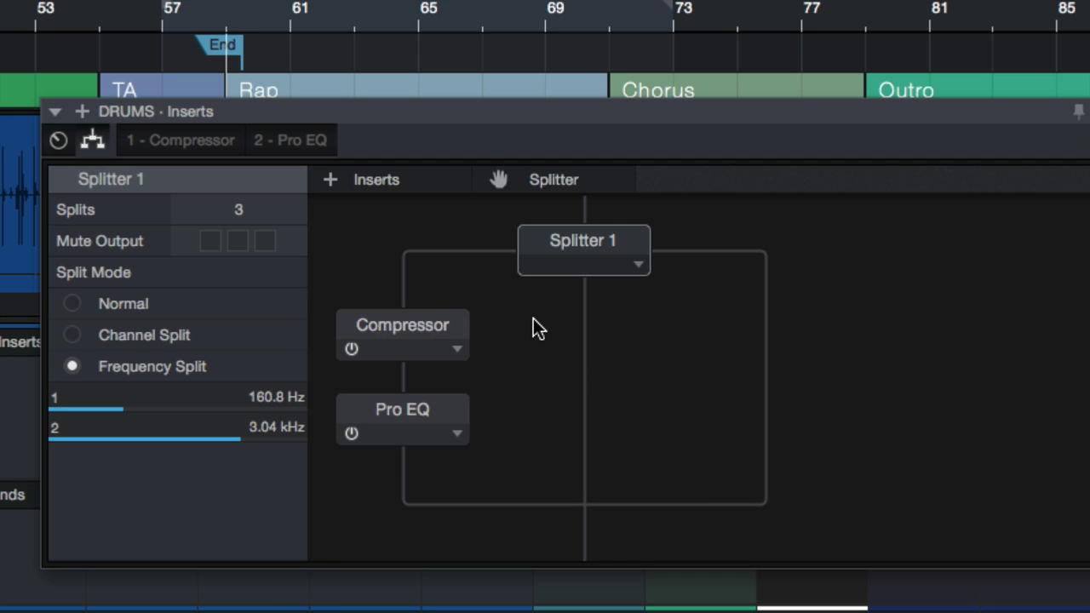
pyautogui.click(214, 244)
pyautogui.click(213, 244)
pyautogui.click(241, 241)
pyautogui.click(265, 241)
pyautogui.click(209, 242)
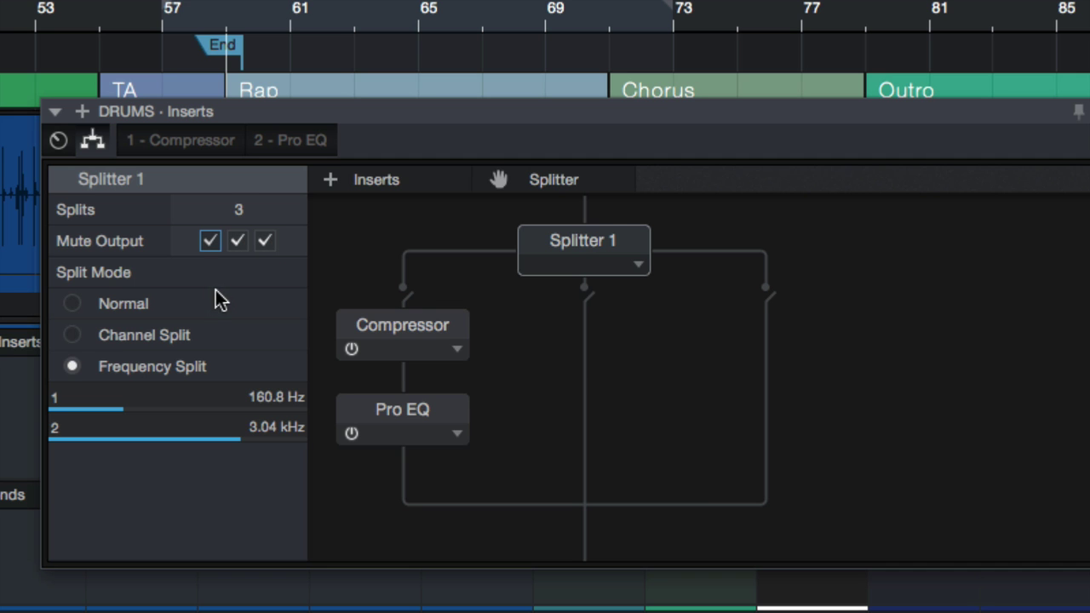
# Unmute all three outputs of Splitter 1.
pyautogui.click(210, 241)
pyautogui.click(238, 241)
pyautogui.click(273, 241)
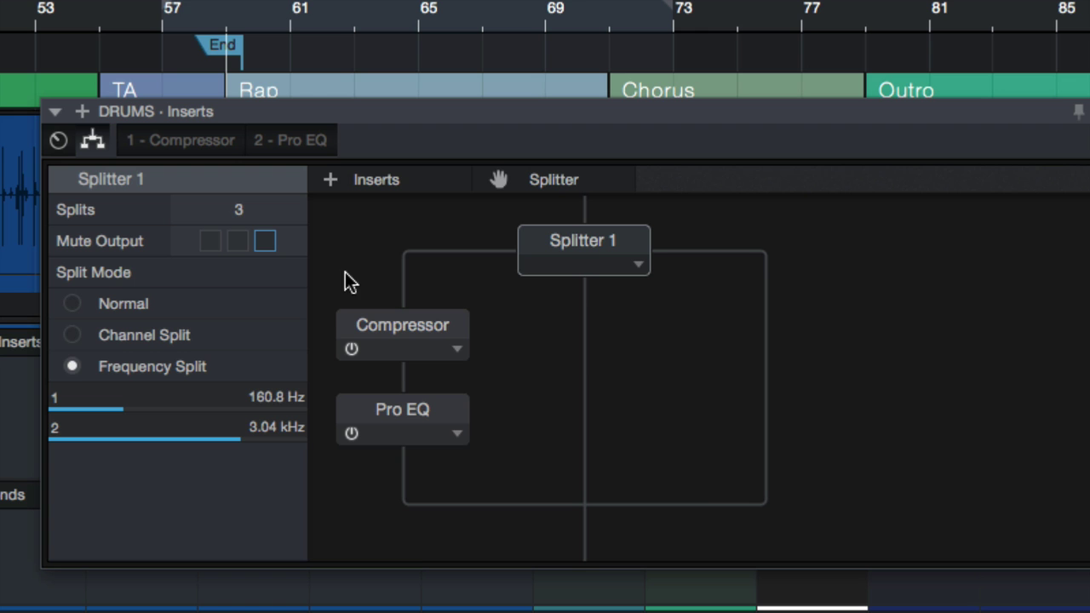
# Switch Splitter 1 to Normal split mode and set its number of splits to 2.
pyautogui.click(238, 211)
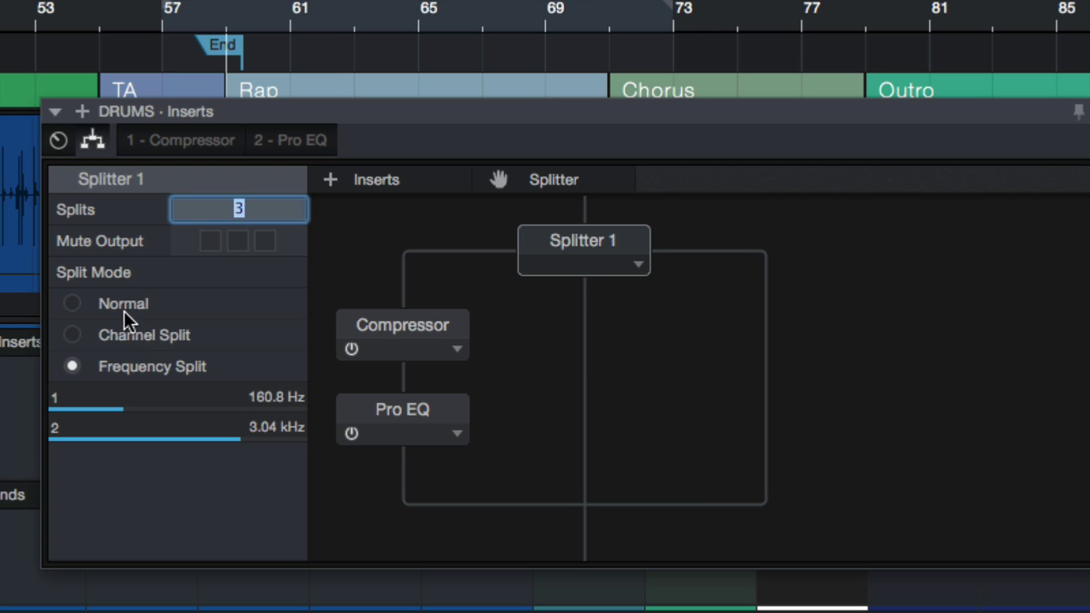
pyautogui.click(124, 312)
pyautogui.click(238, 210)
pyautogui.write('2')
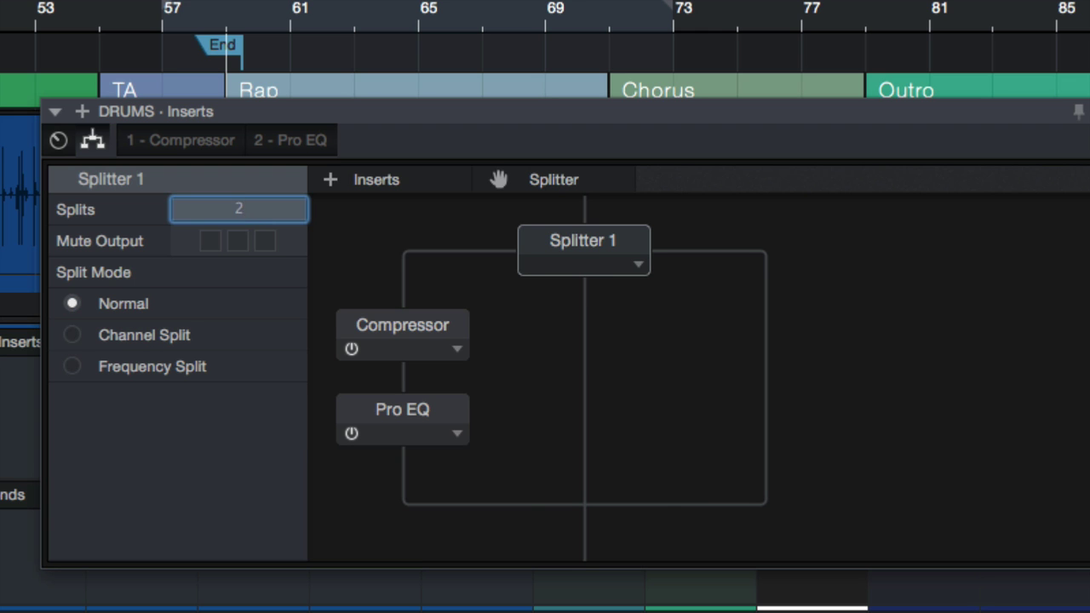
pyautogui.press('Return')
# Alternately mute and unmute the two outputs of Splitter 1, ending with both outputs unmuted.
pyautogui.click(224, 241)
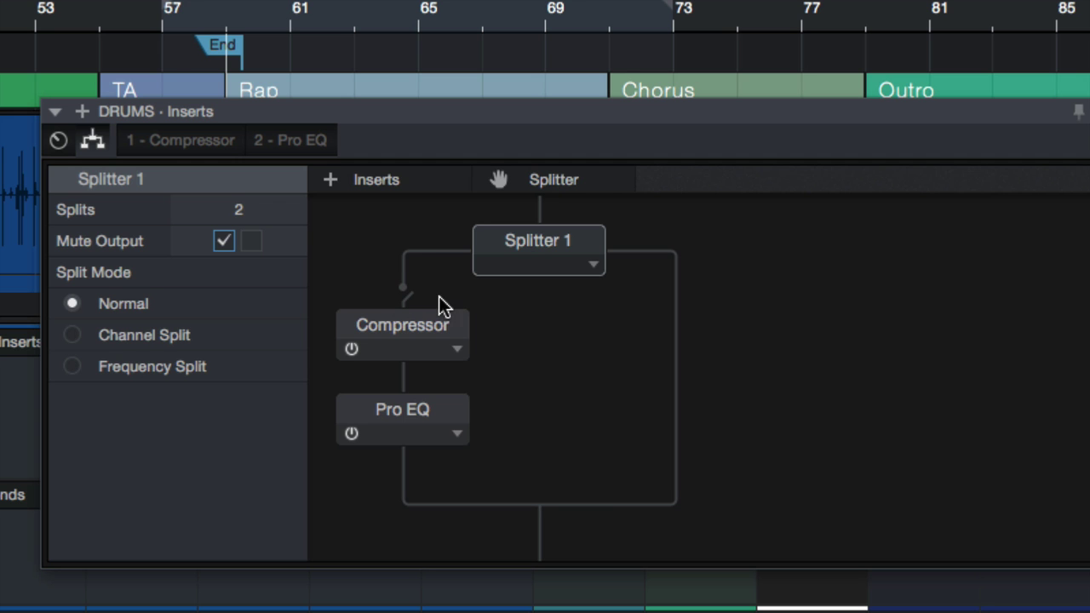
pyautogui.click(226, 242)
pyautogui.click(252, 244)
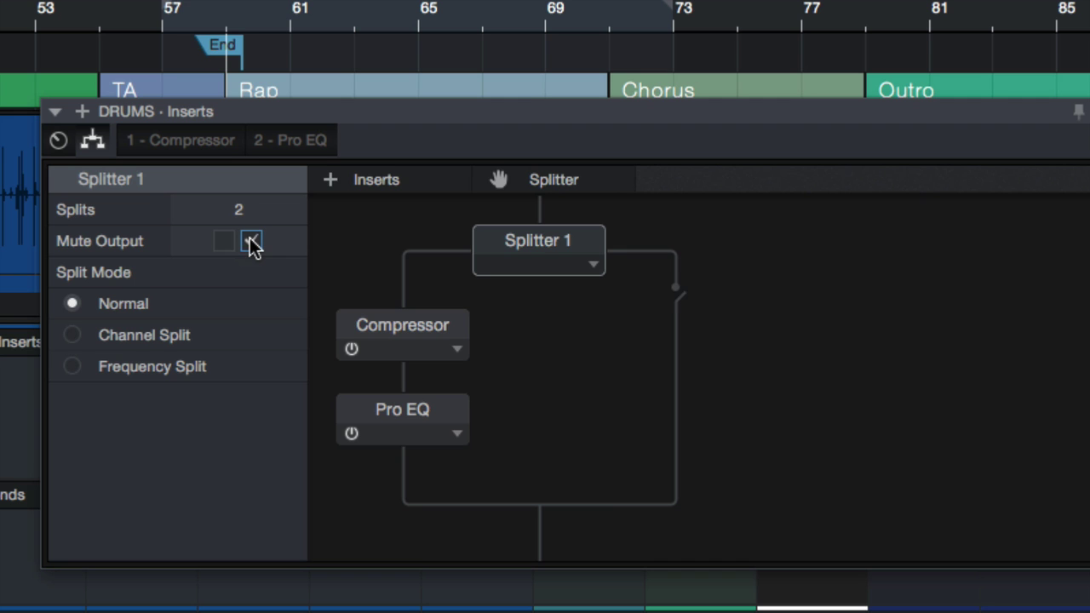
pyautogui.click(252, 243)
pyautogui.click(234, 242)
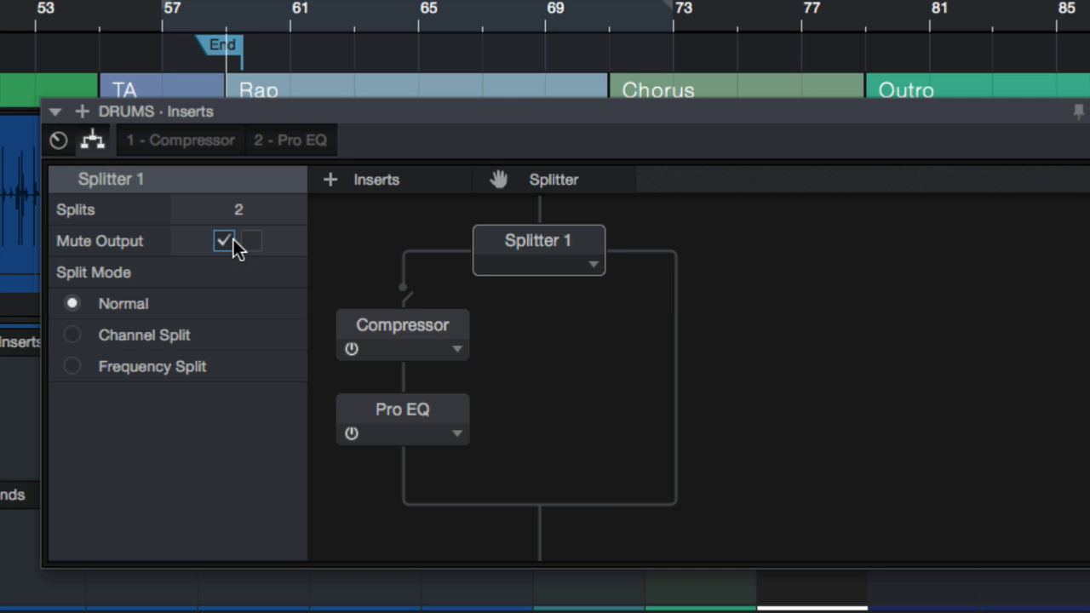
pyautogui.click(233, 242)
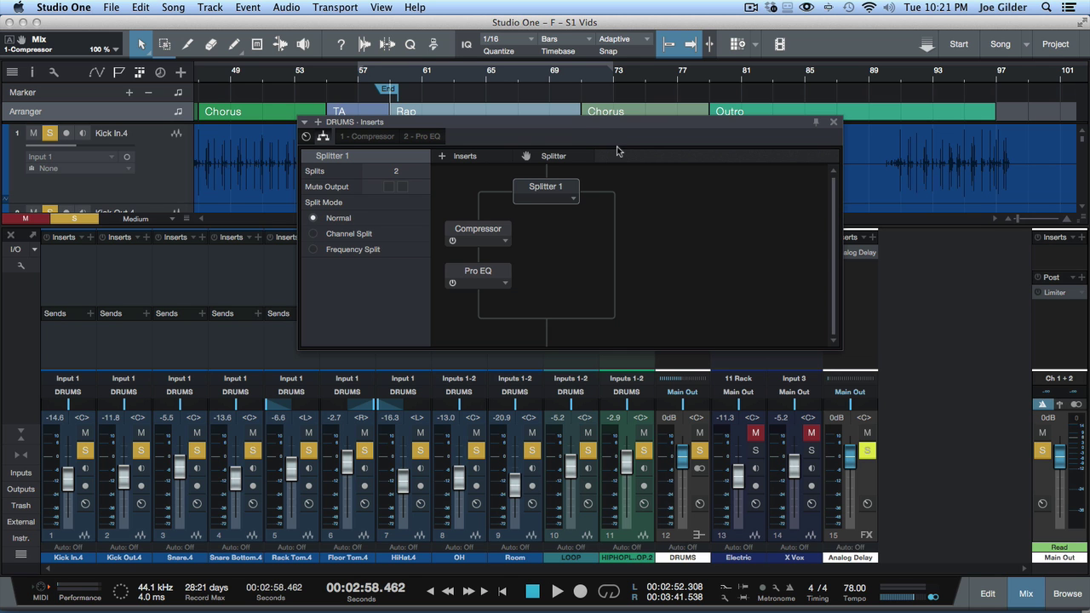
# Reposition the DRUMS inserts window and view the Compressor block's colour choices without picking one.
pyautogui.moveTo(576, 126); pyautogui.dragTo(547, 132)
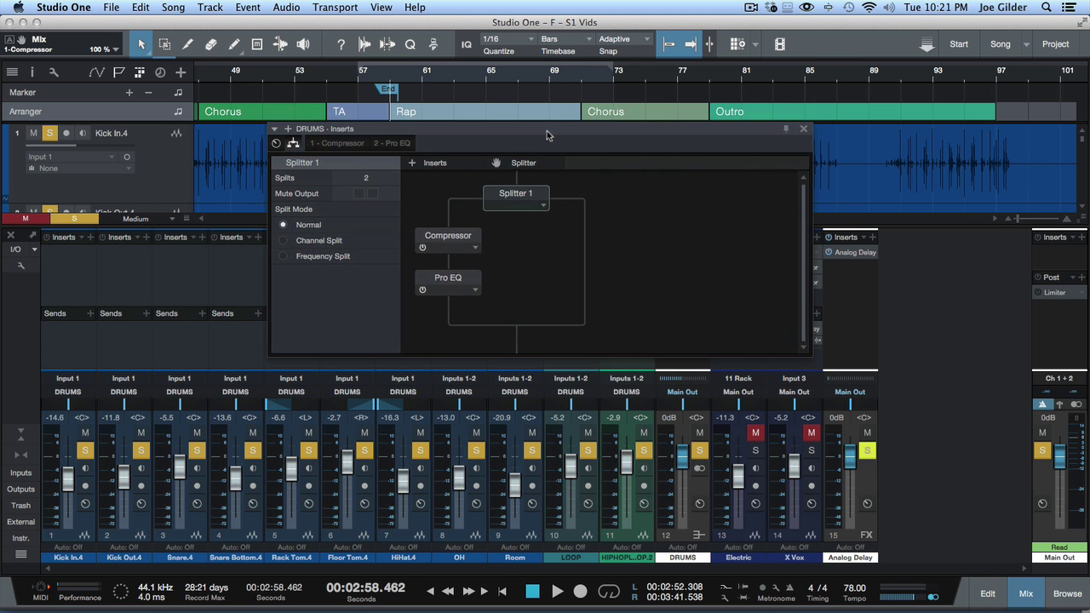
pyautogui.click(460, 250)
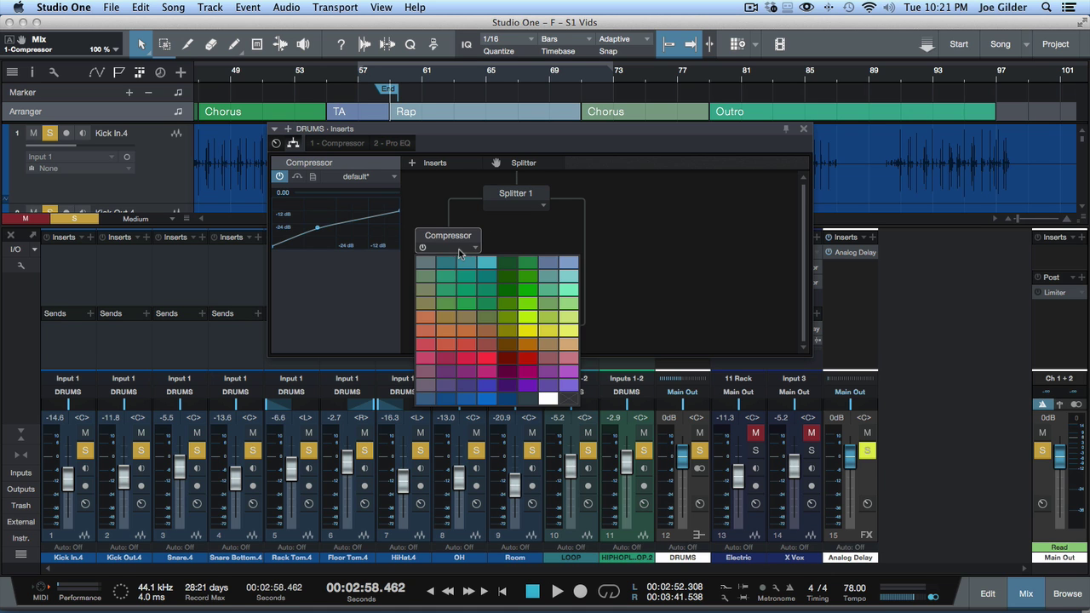
pyautogui.click(554, 252)
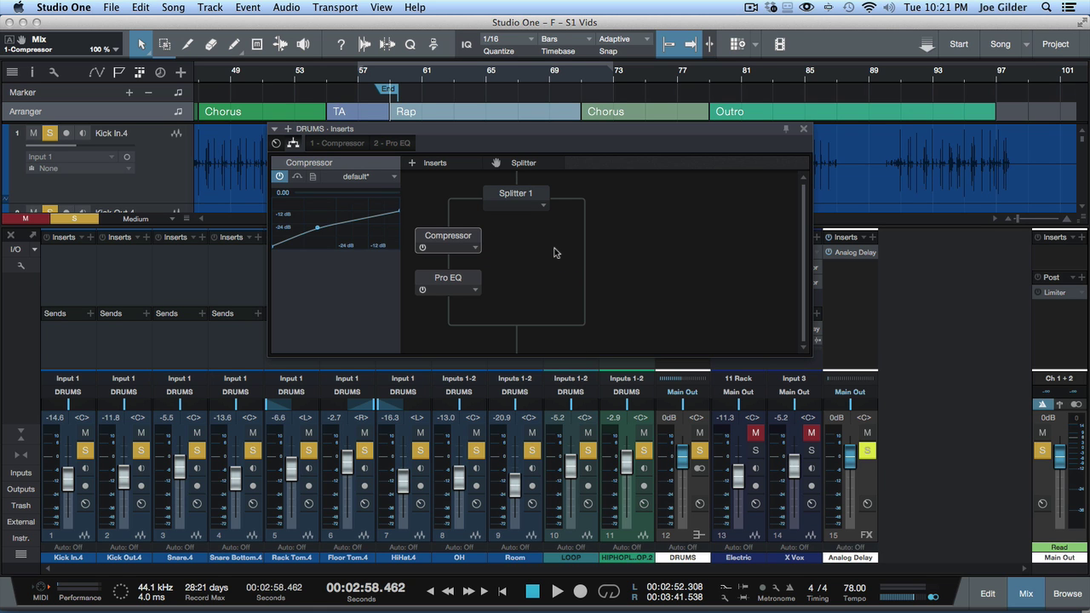